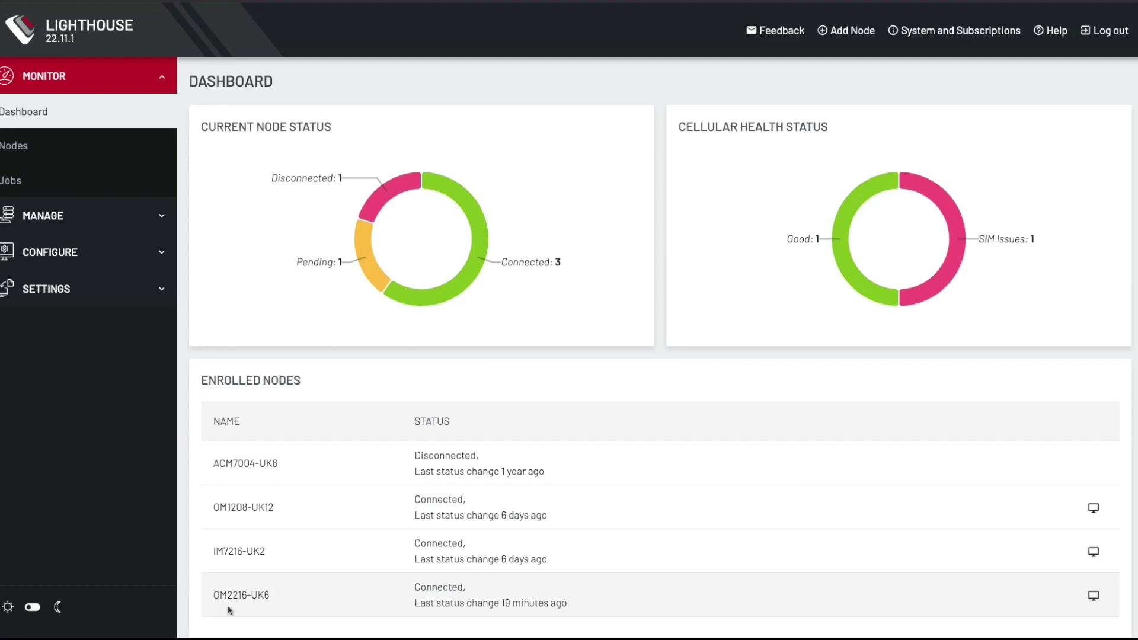
Step: Launch the OM2216-UK6 node's web interface from Lighthouse's Enrolled Nodes list
{"action": "left_click", "coordinate": [1094, 601]}
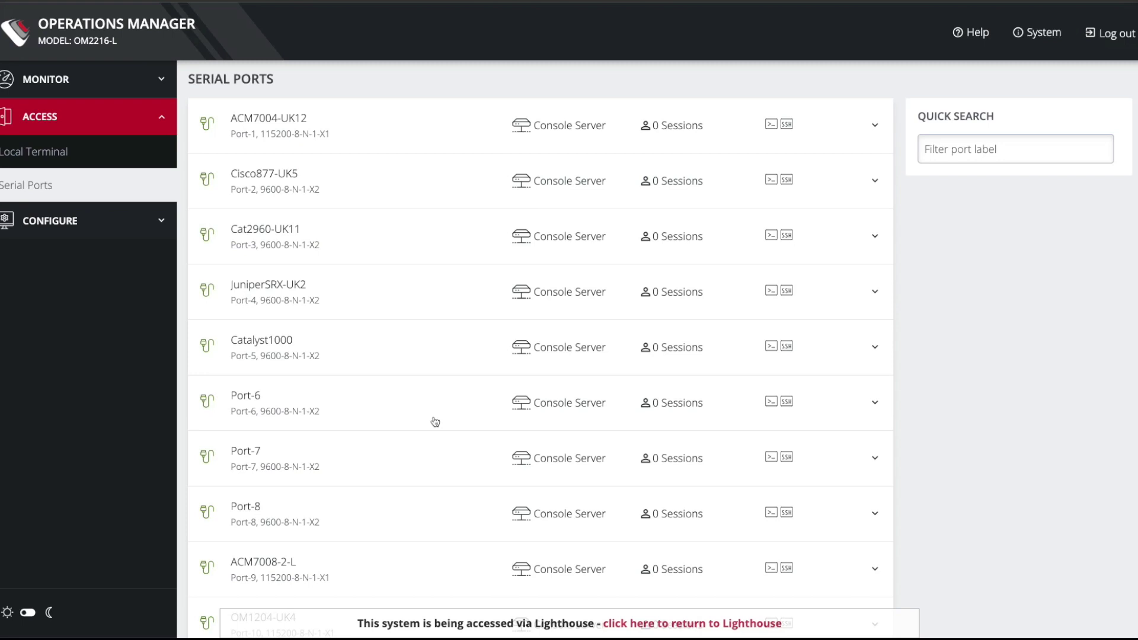
Step: Open Network Interfaces and expand NET1 to show its static address 192.168.1.46/24
{"action": "left_click", "coordinate": [43, 227]}
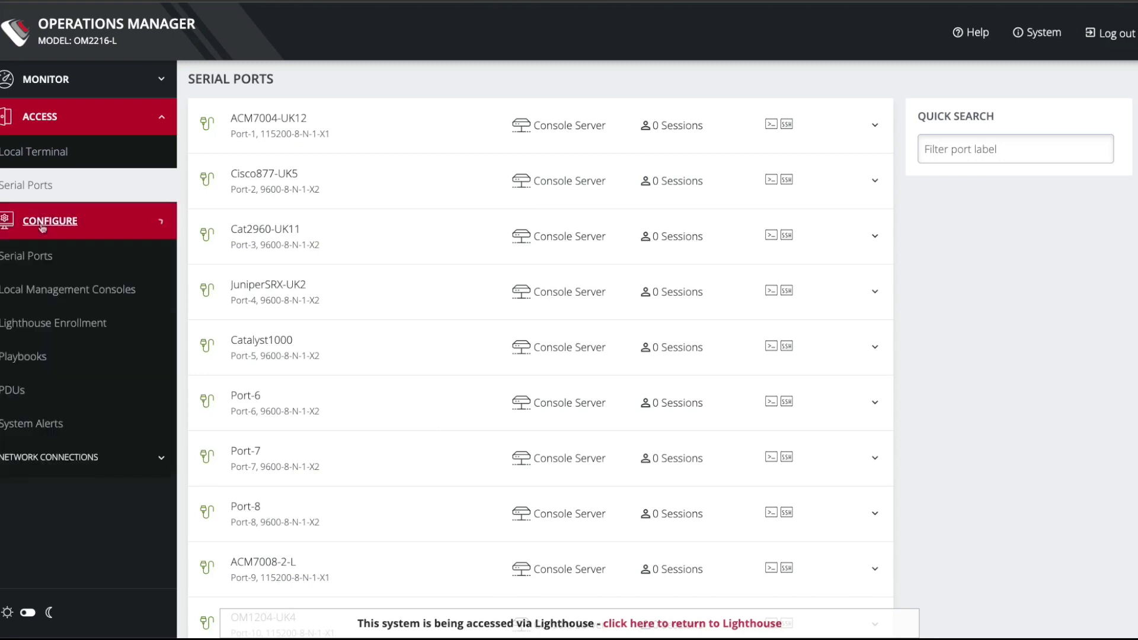
{"action": "left_click", "coordinate": [48, 454]}
{"action": "left_click", "coordinate": [49, 494]}
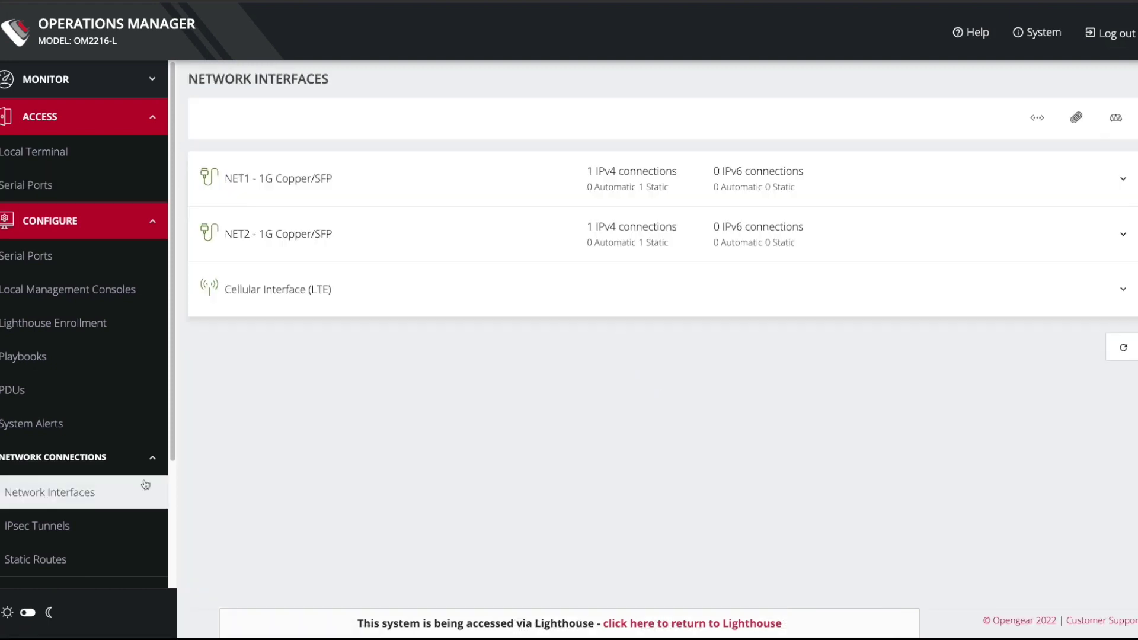
{"action": "left_click", "coordinate": [311, 193]}
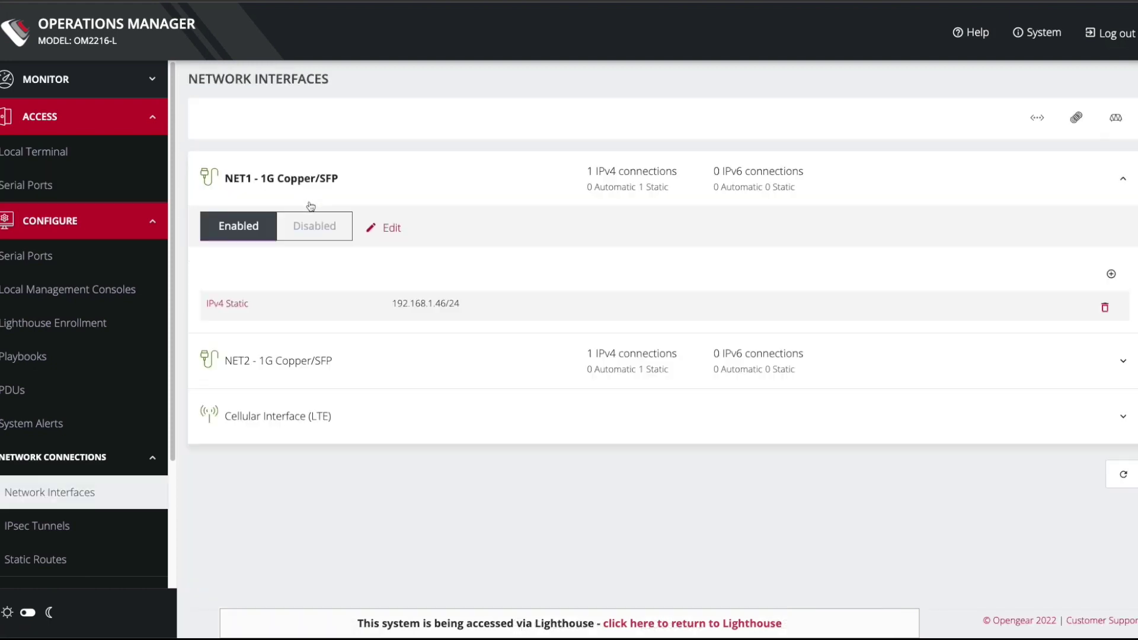
Step: Check the Cellular Interface (LTE) details: enabled, DHCP 10.162.55.40/28, SIM card 1 active
{"action": "left_click", "coordinate": [400, 188]}
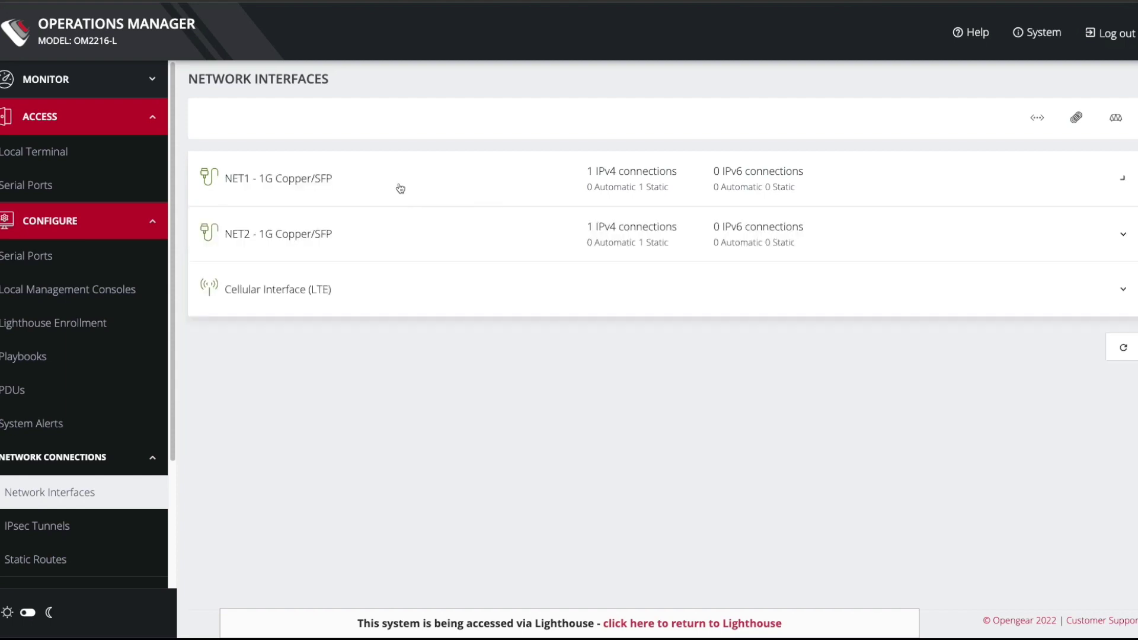
{"action": "left_click", "coordinate": [301, 293]}
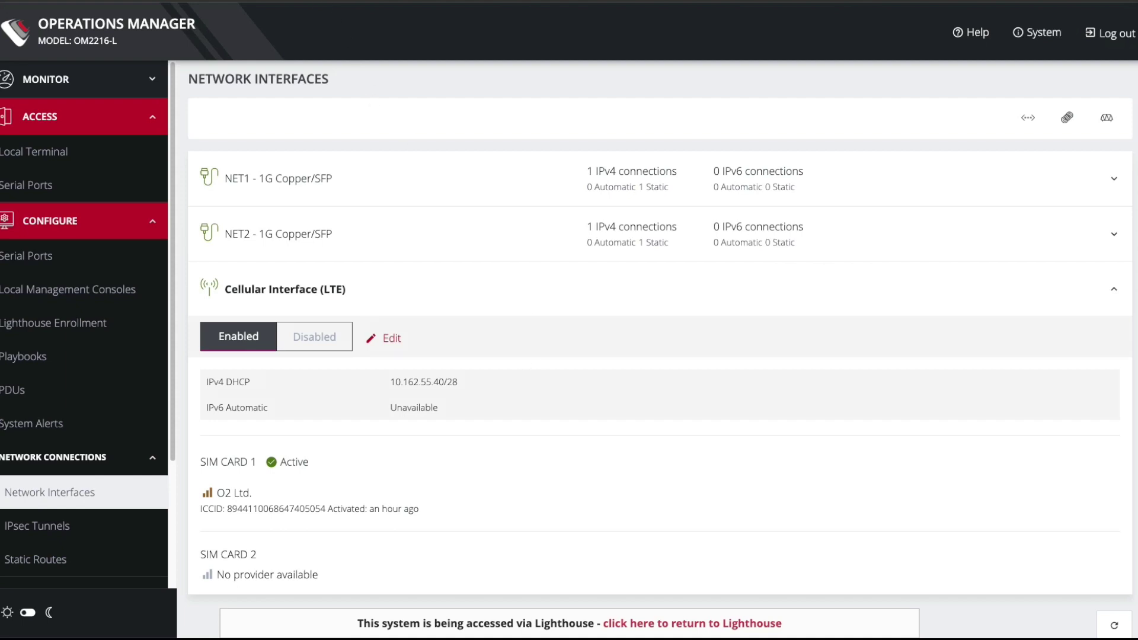
{"action": "key", "text": "ctrl+Tab"}
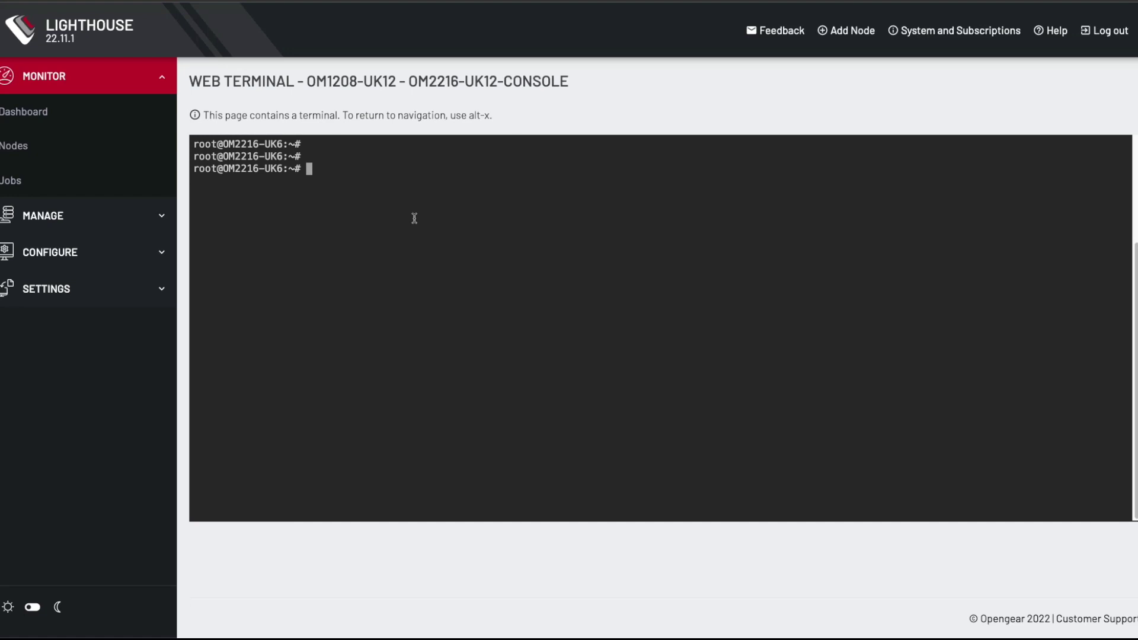
Step: Run route in the web terminal and highlight the net1 and wwan0 default routes
{"action": "type", "text": "route"}
{"action": "key", "text": "Return"}
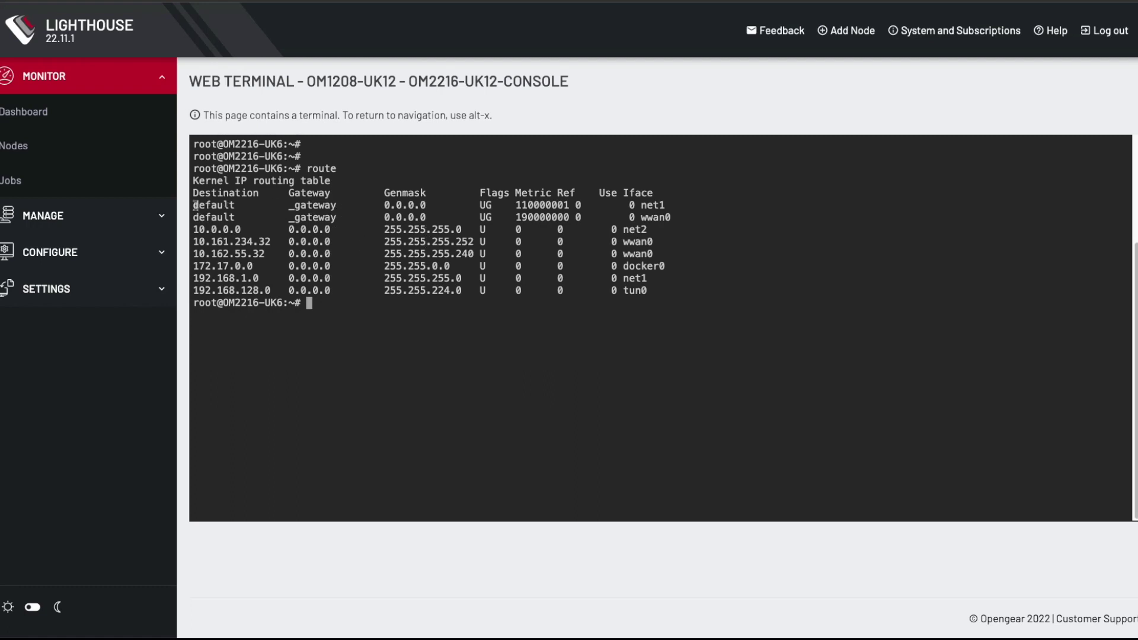
{"action": "left_click_drag", "start_coordinate": [194, 204], "coordinate": [714, 219]}
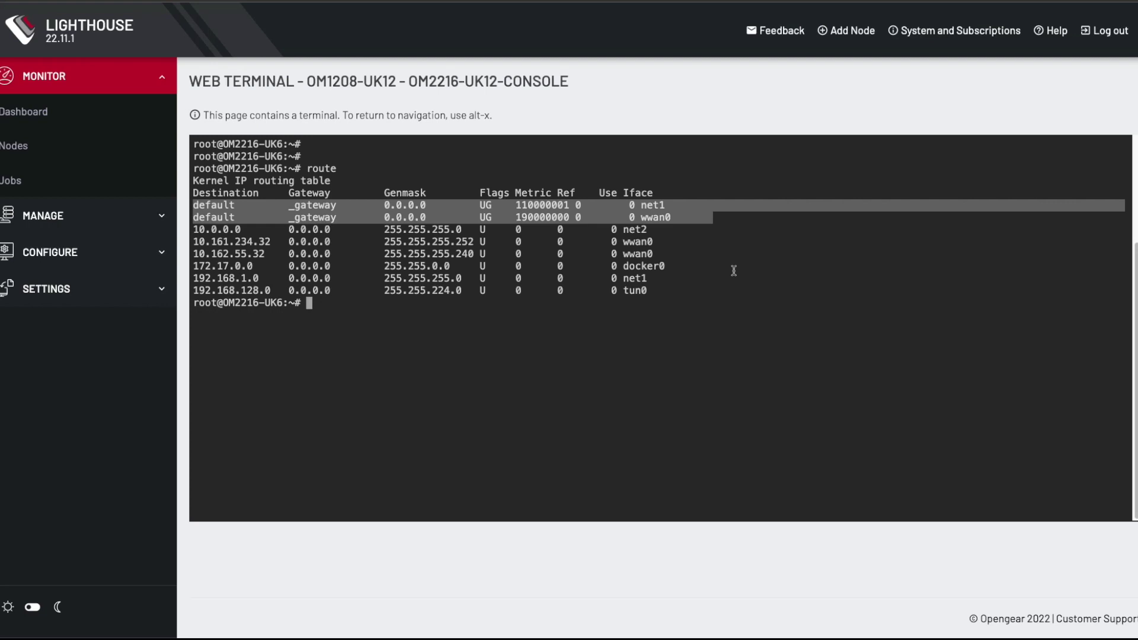
Step: Ping 8.8.8.8 over the default route, then stop it to see statistics
{"action": "key", "text": "Return"}
{"action": "type", "text": "ping"}
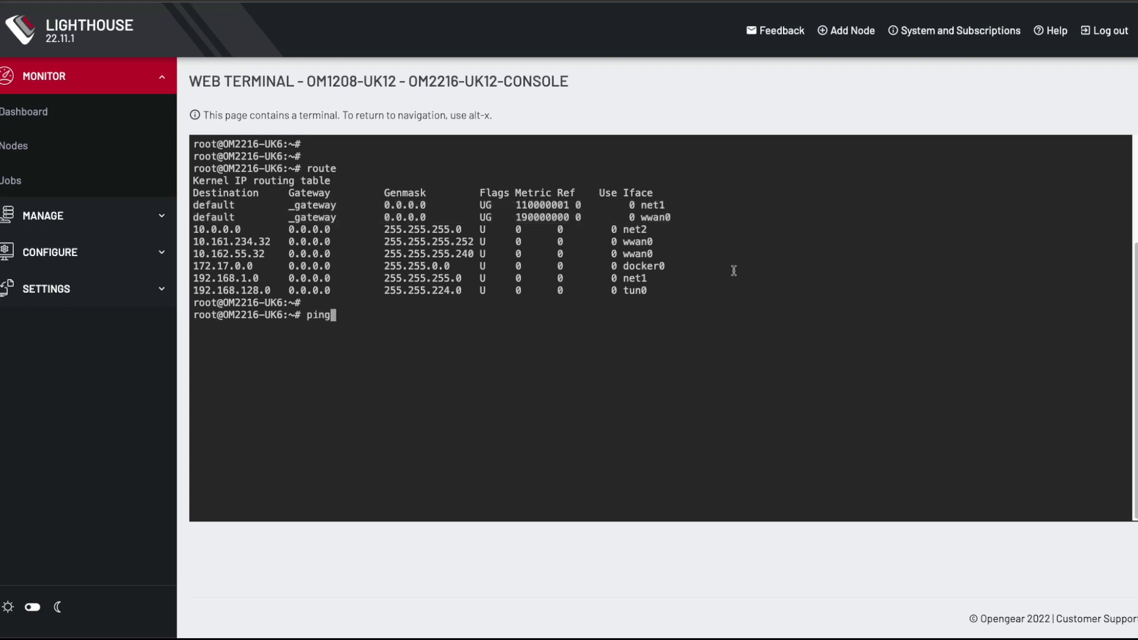
{"action": "type", "text": " 8.8.8.8"}
{"action": "key", "text": "Return"}
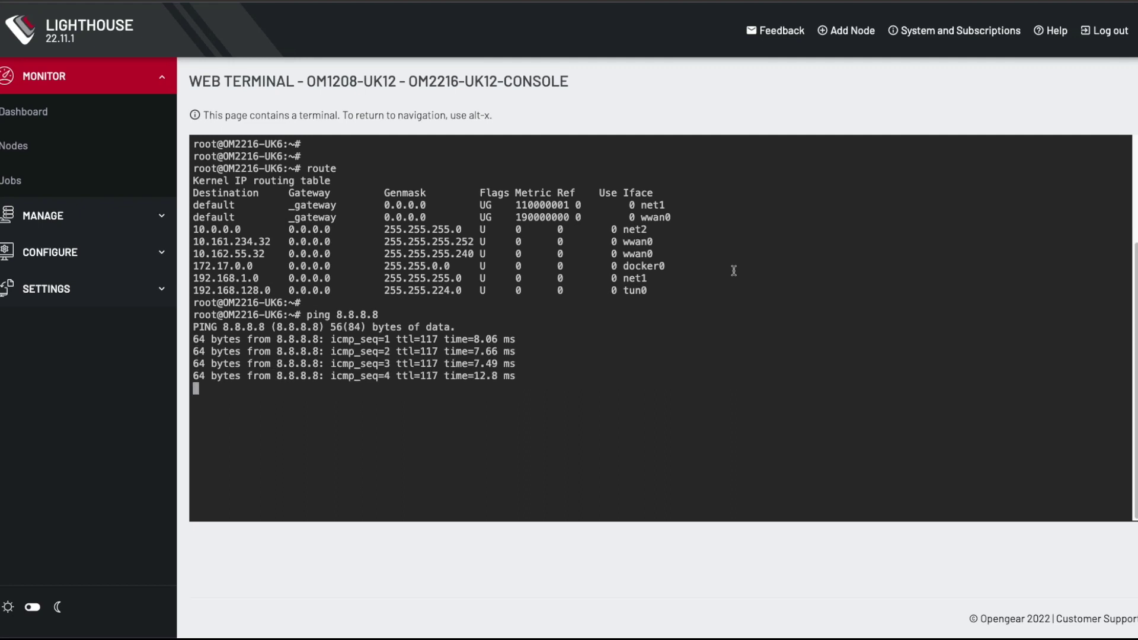
{"action": "key", "text": "ctrl+c"}
Step: Ping 8.8.8.8 through the wwan0 cellular interface, then stop it to see statistics
{"action": "key", "text": "Return"}
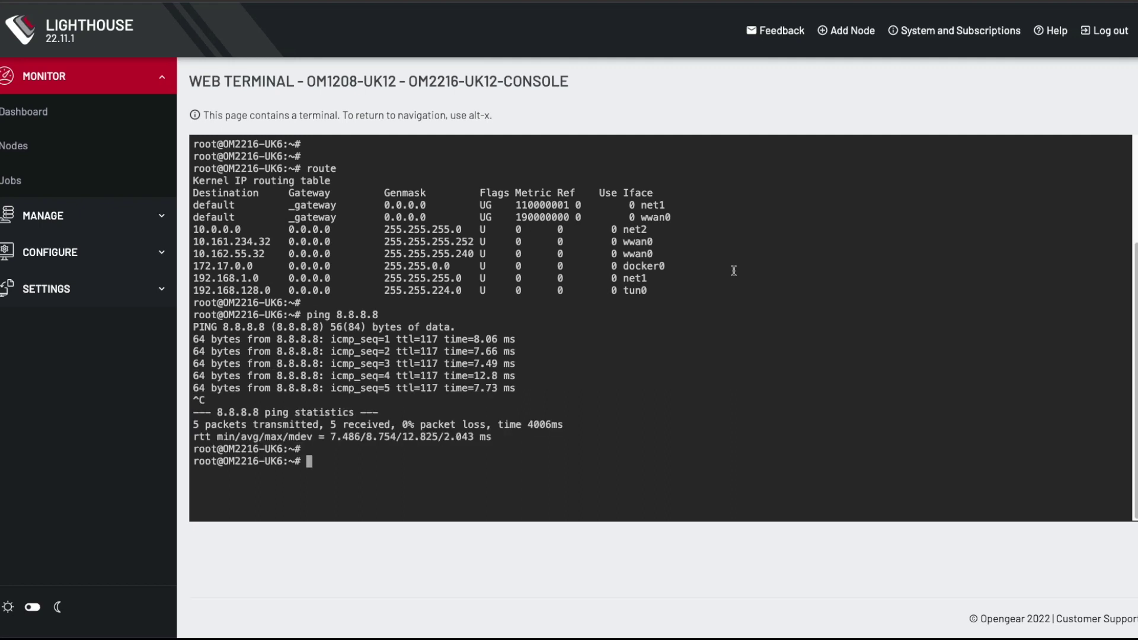
{"action": "key", "text": "Up"}
{"action": "type", "text": "-I wwan0"}
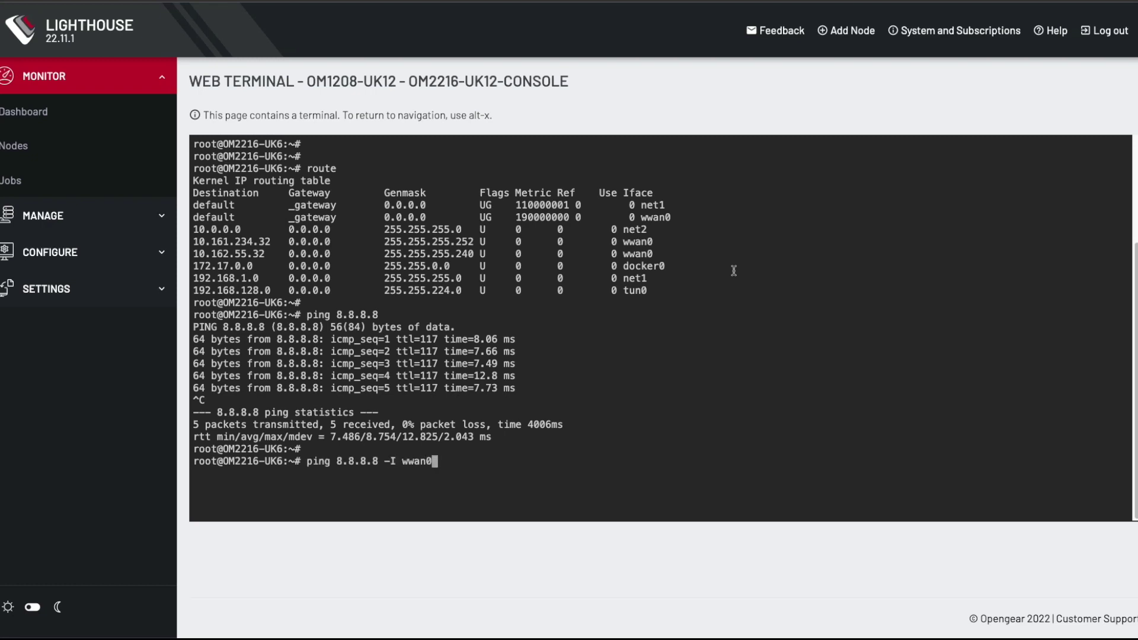
{"action": "key", "text": "Return"}
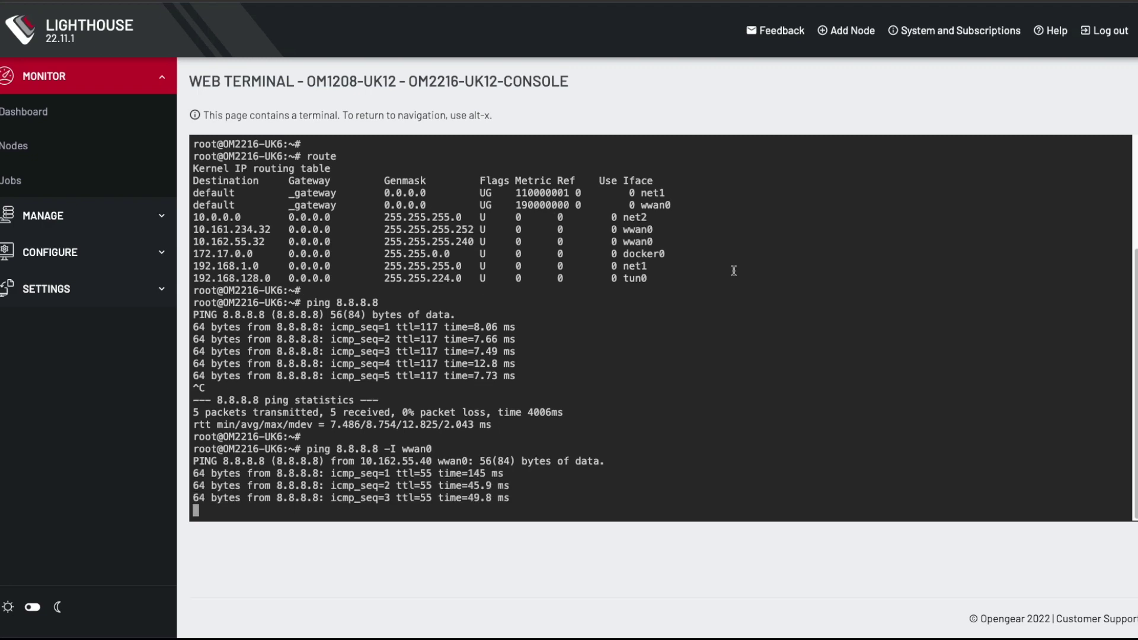
{"action": "key", "text": "ctrl+c"}
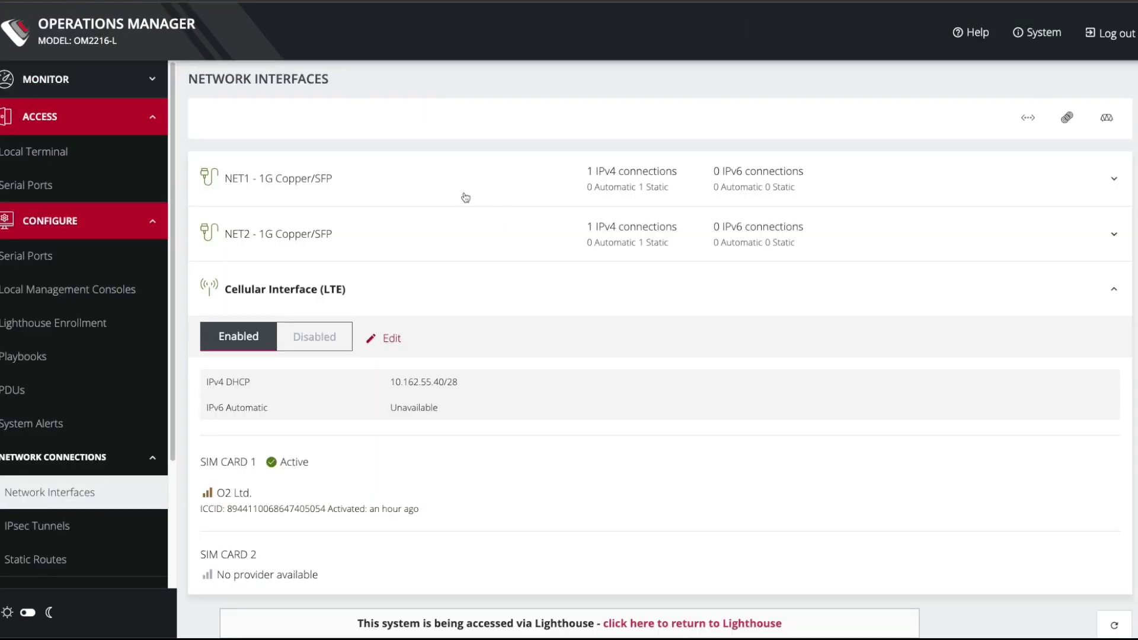
Step: Open OOB Failover under Network Resilience and switch its status to Enabled
{"action": "scroll", "coordinate": [74, 415], "scroll_direction": "down", "scroll_amount": 3}
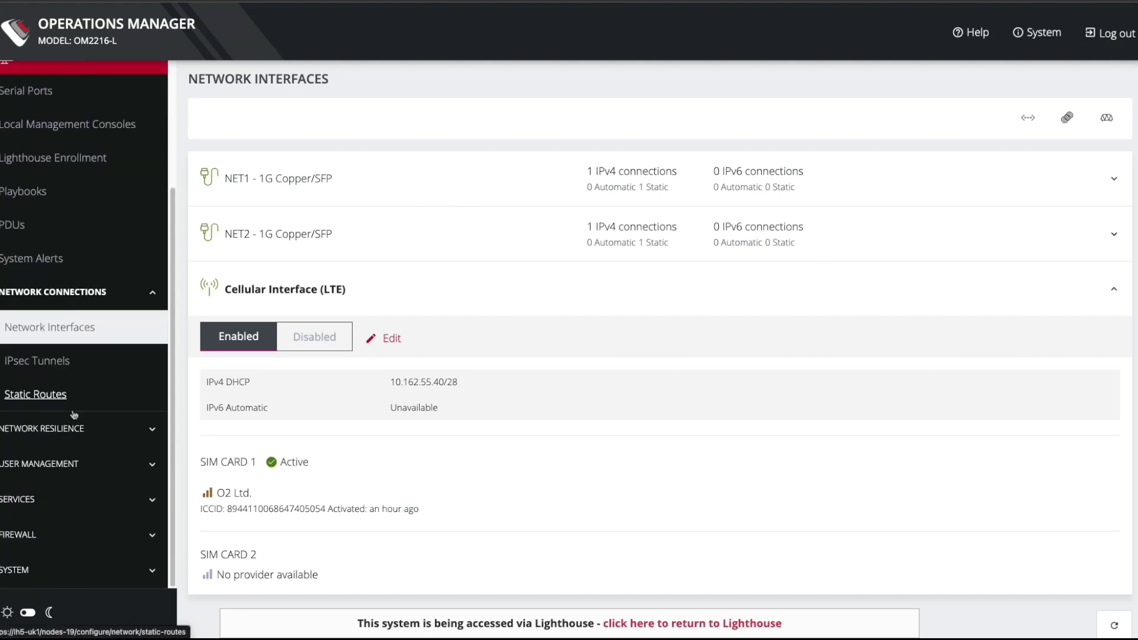
{"action": "left_click", "coordinate": [43, 429]}
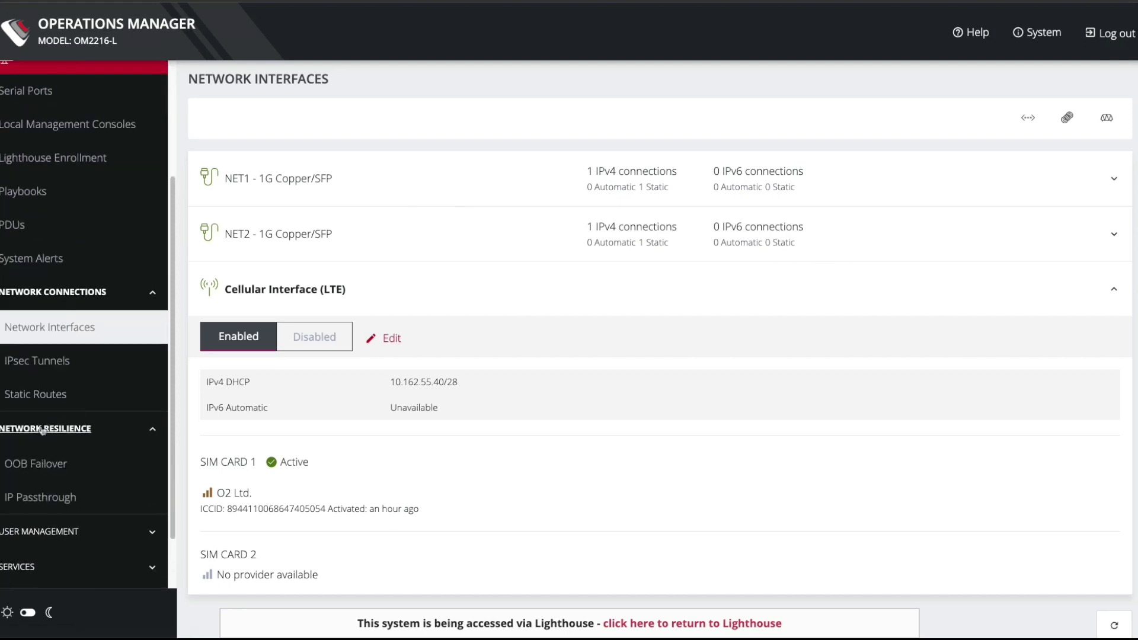
{"action": "left_click", "coordinate": [46, 468]}
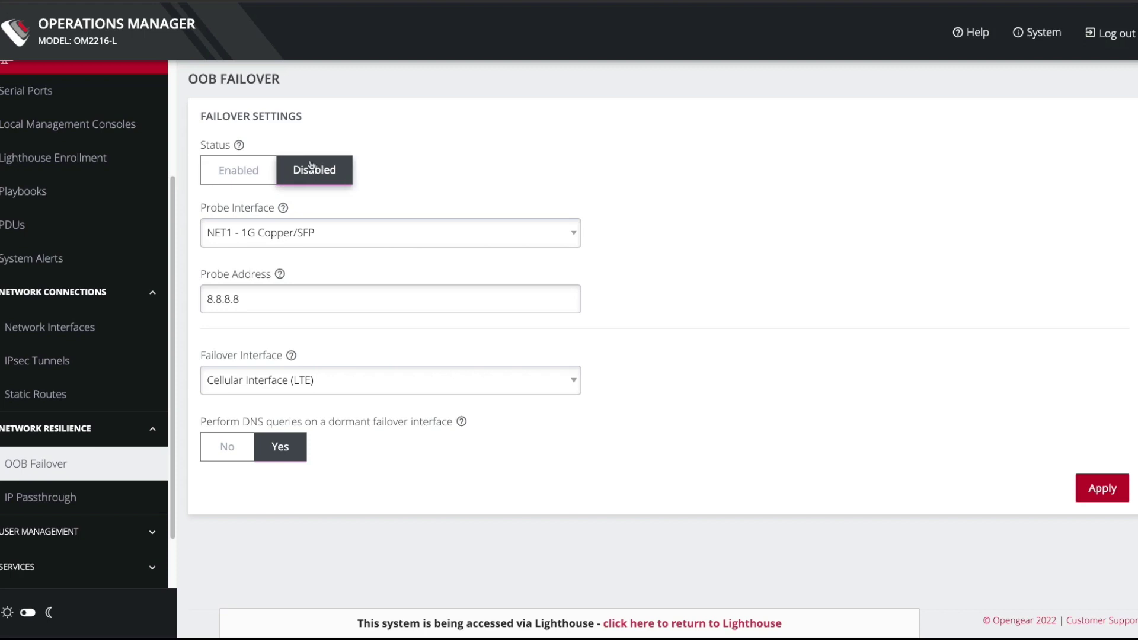
{"action": "left_click", "coordinate": [240, 172]}
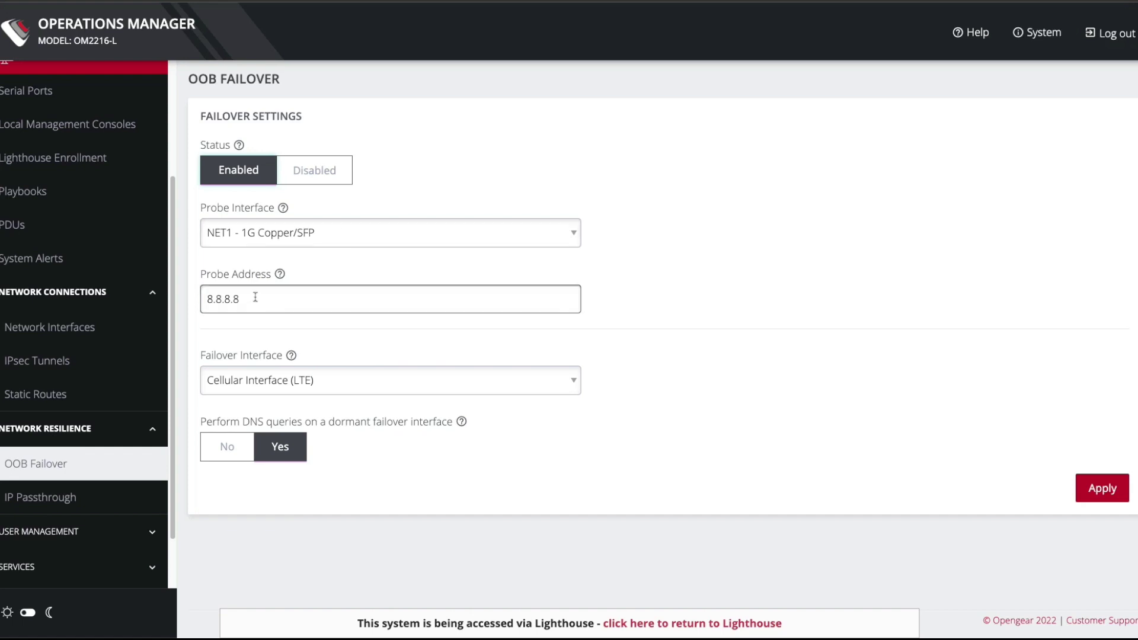
Step: Set probe address 8.8.8.8 and Cellular Interface (LTE) as the failover interface
{"action": "key", "text": "BackSpace"}
{"action": "key", "text": "BackSpace"}
{"action": "key", "text": "BackSpace"}
{"action": "key", "text": "BackSpace"}
{"action": "key", "text": "BackSpace"}
{"action": "key", "text": "BackSpace"}
{"action": "key", "text": "BackSpace"}
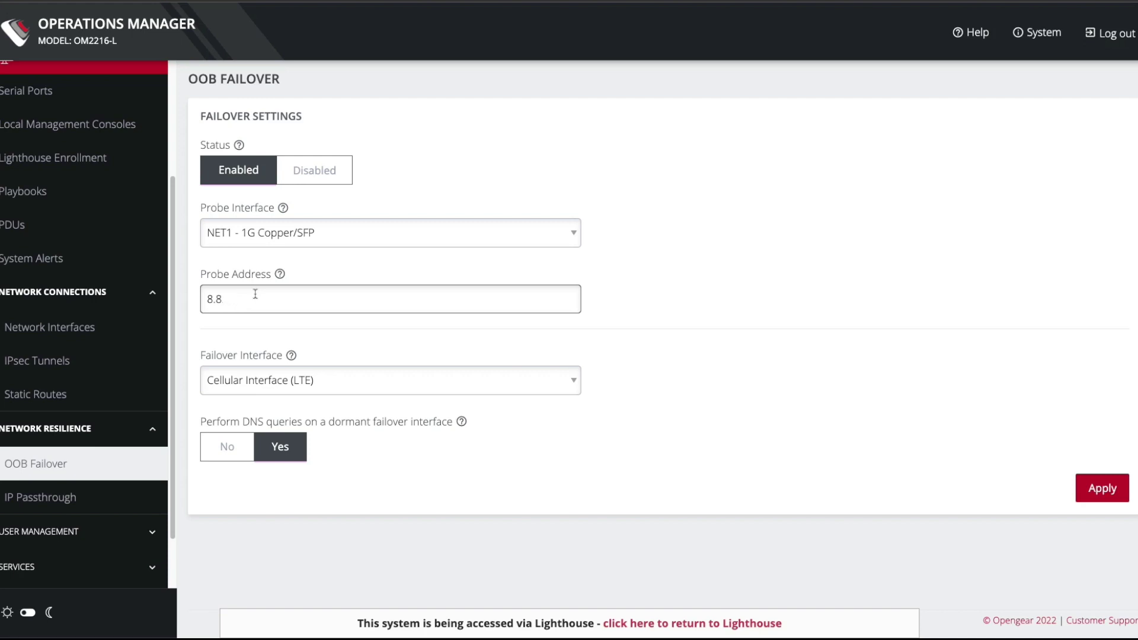
{"action": "type", "text": "8.8.8.8"}
{"action": "left_click", "coordinate": [356, 386]}
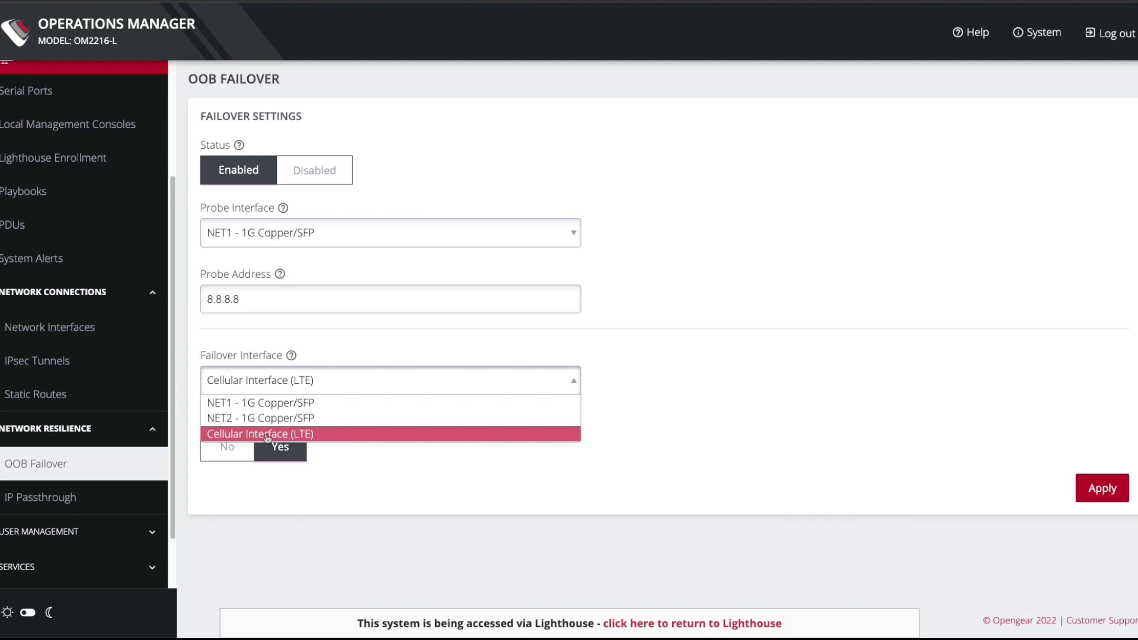
{"action": "left_click", "coordinate": [331, 439]}
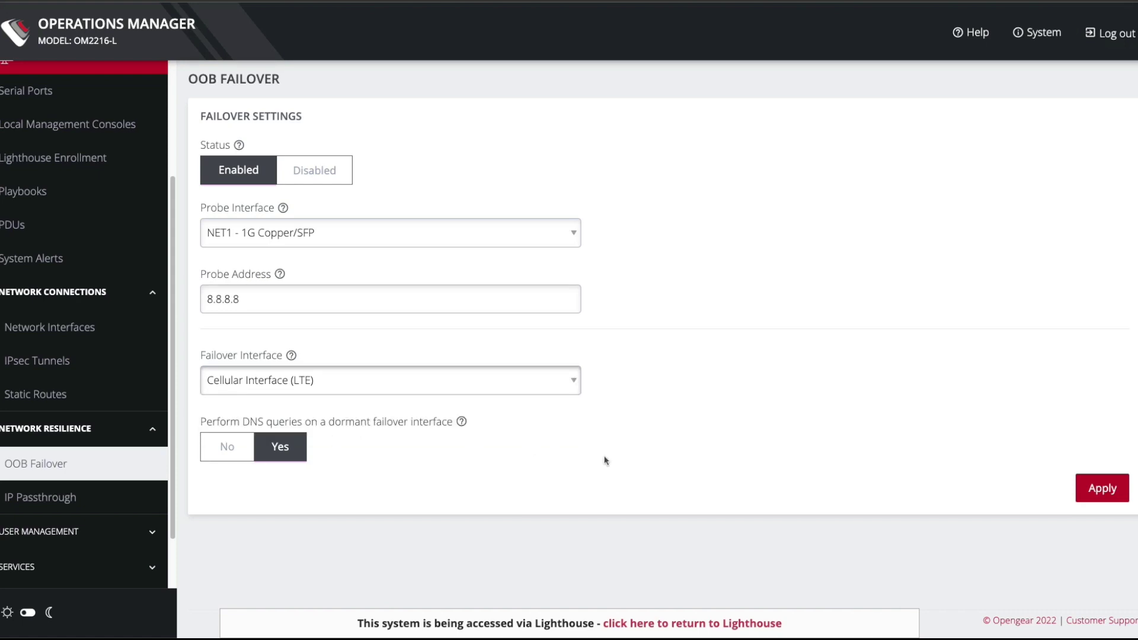
Step: Apply the OOB failover settings and confirm the changes
{"action": "left_click", "coordinate": [1078, 493]}
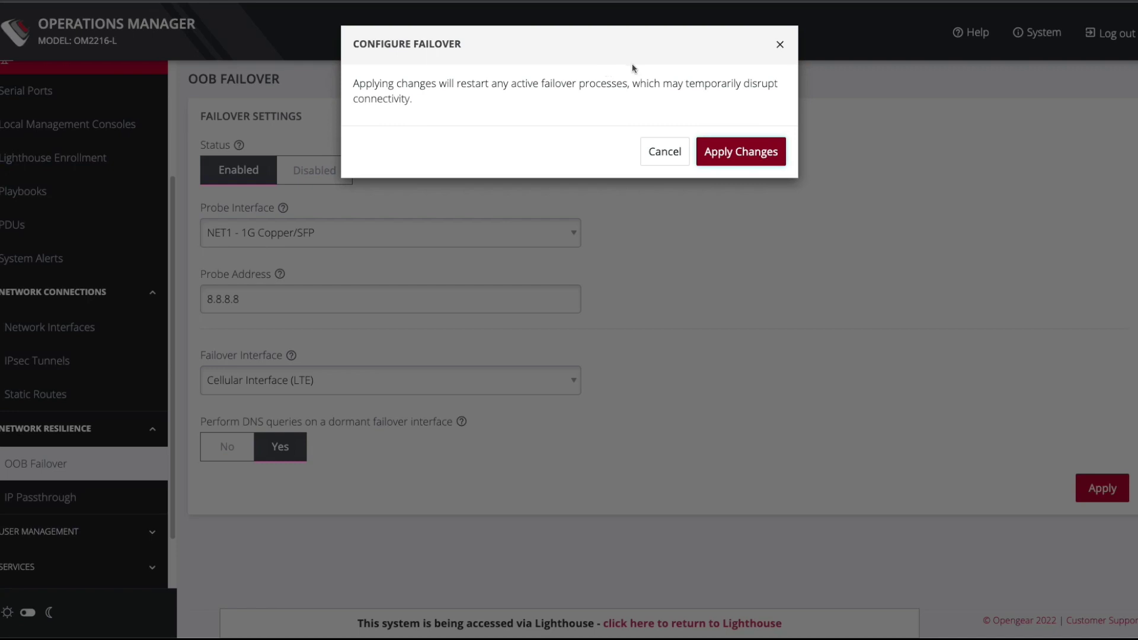
{"action": "left_click", "coordinate": [750, 154]}
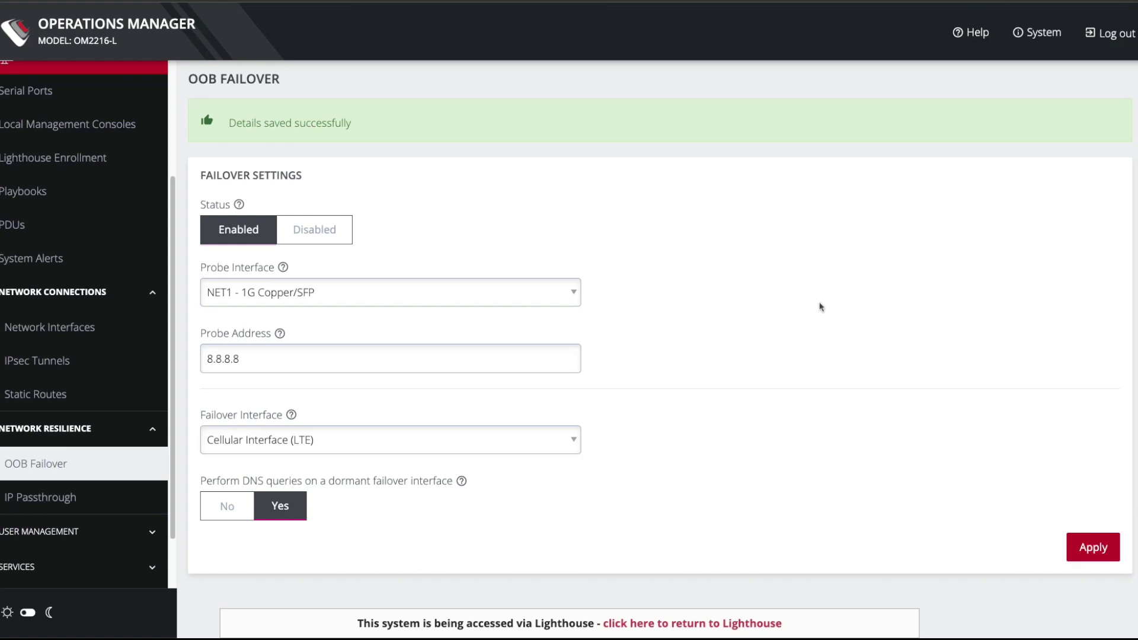
Step: Return to Network Interfaces and refresh to check the LTE interface's failover status
{"action": "left_click", "coordinate": [38, 330]}
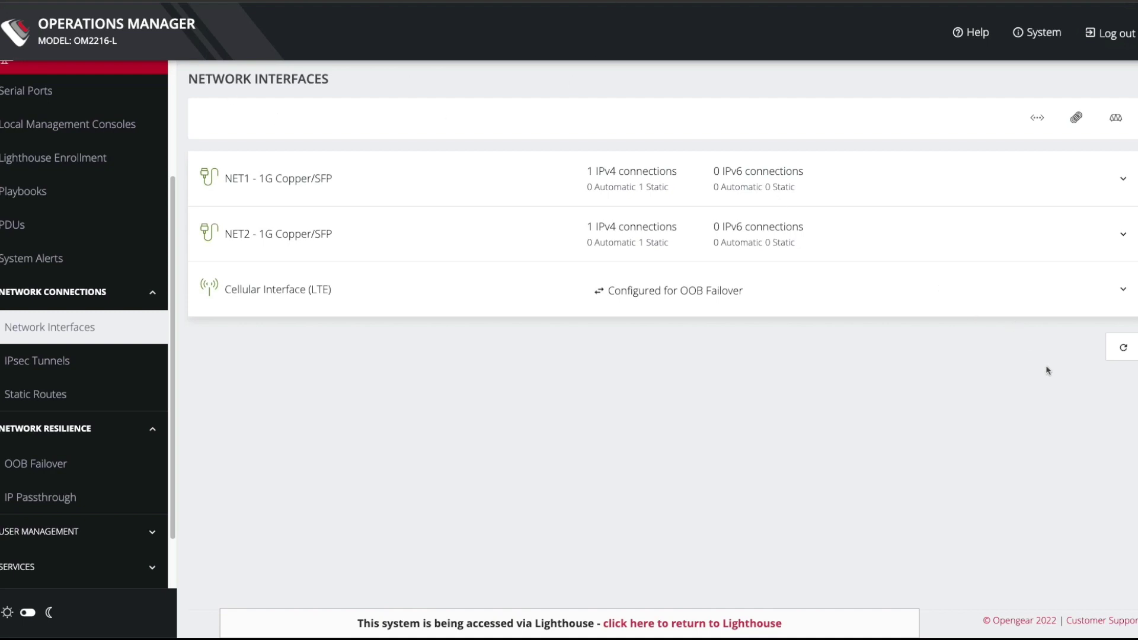
{"action": "left_click", "coordinate": [1124, 350]}
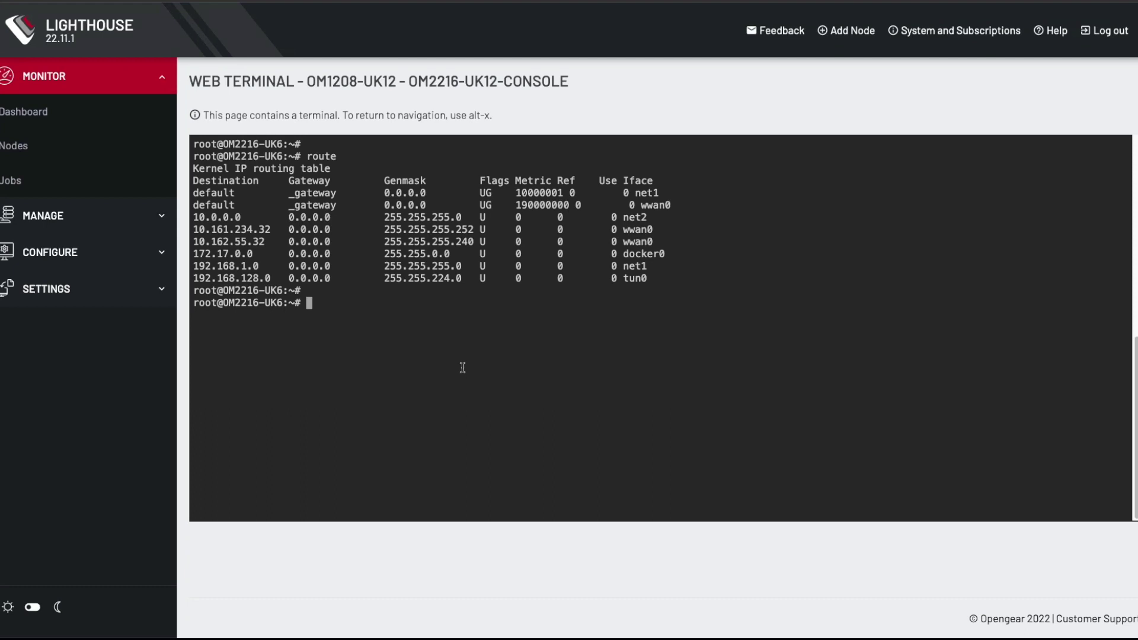
Step: Rerun route to confirm the only default route now uses wwan0 (metric 90000000)
{"action": "key", "text": "Return"}
{"action": "type", "text": "route"}
{"action": "key", "text": "Return"}
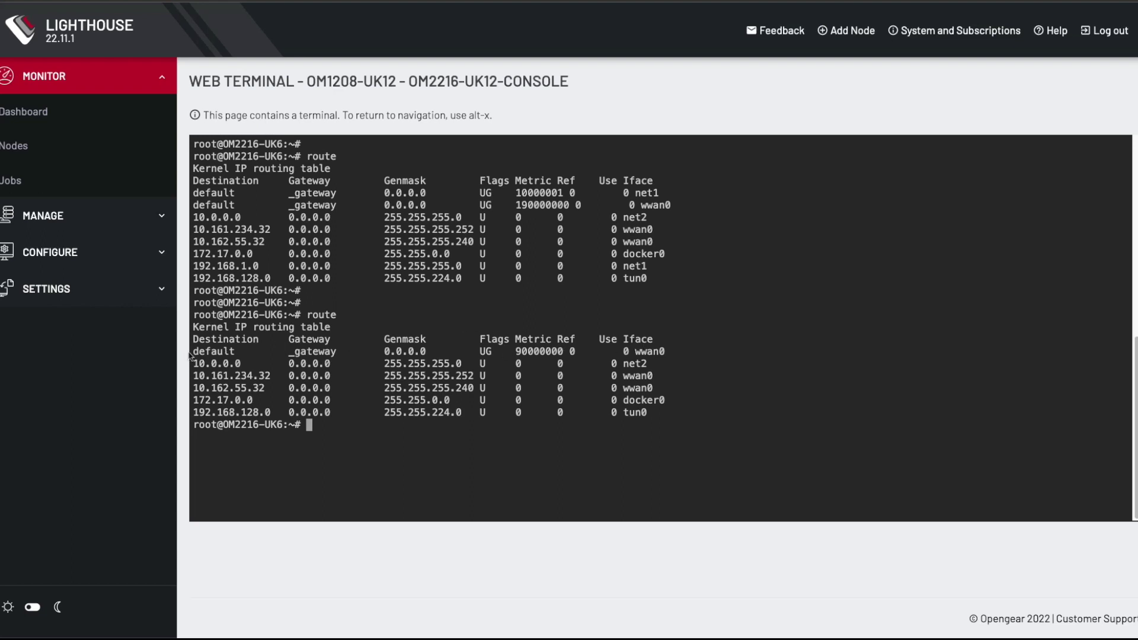
Step: Highlight the default route via wwan0 with metric 90000000 in the latest routing table
{"action": "left_click_drag", "start_coordinate": [192, 352], "coordinate": [671, 356]}
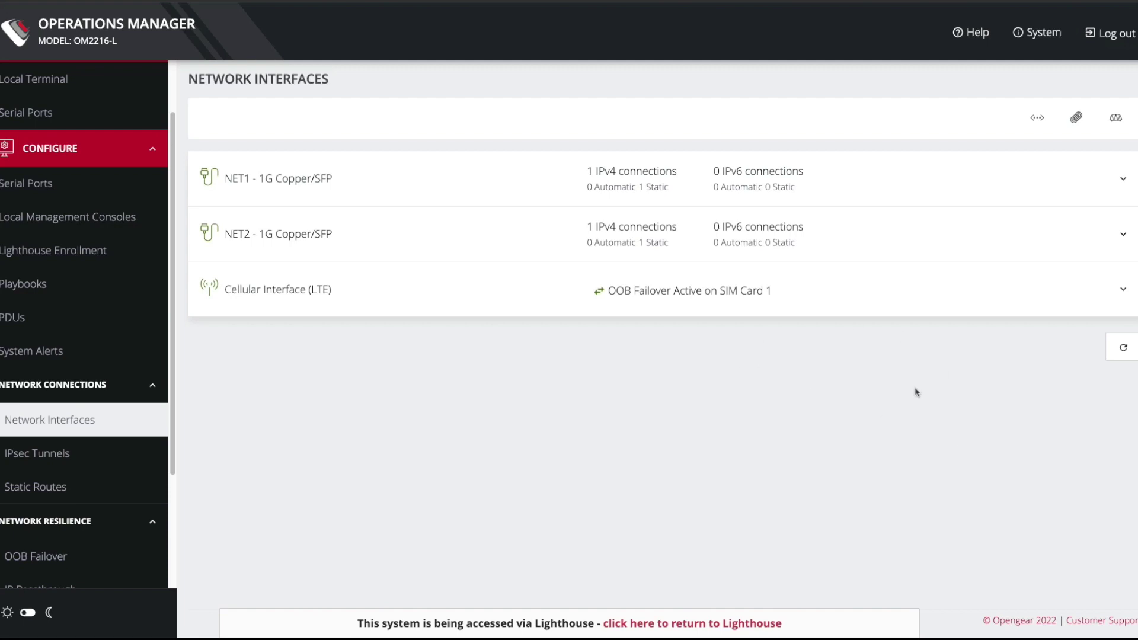
Step: Refresh the Network Interfaces list to see LTE return to Configured for OOB Failover
{"action": "left_click", "coordinate": [1124, 350]}
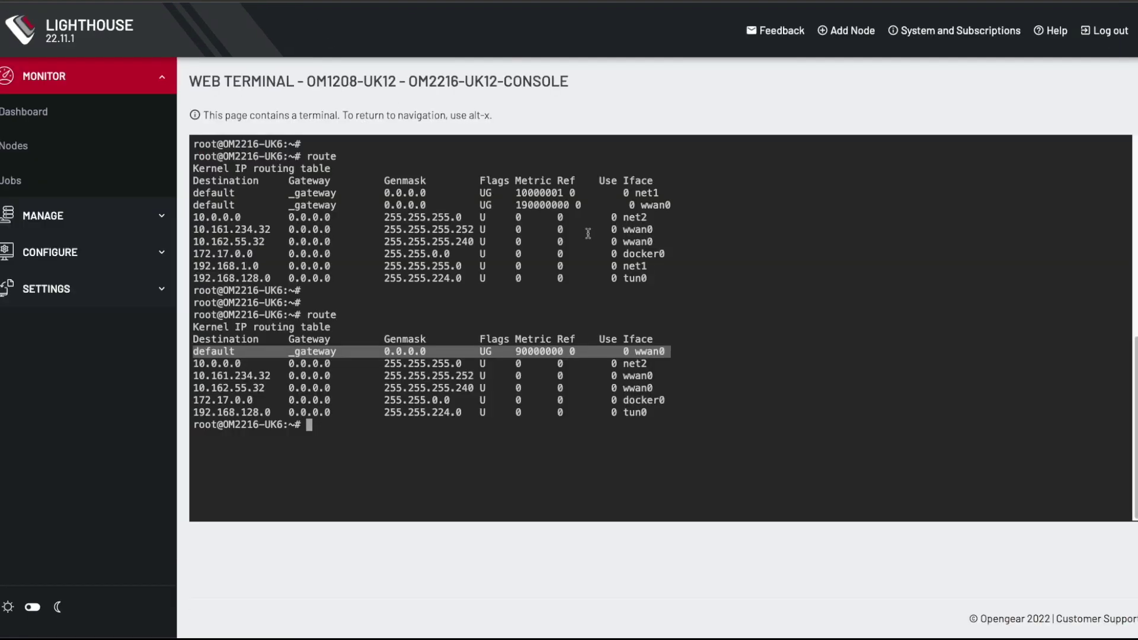
Step: Run route again and highlight the restored default route via net1
{"action": "key", "text": "Return"}
{"action": "type", "text": "route"}
{"action": "key", "text": "Return"}
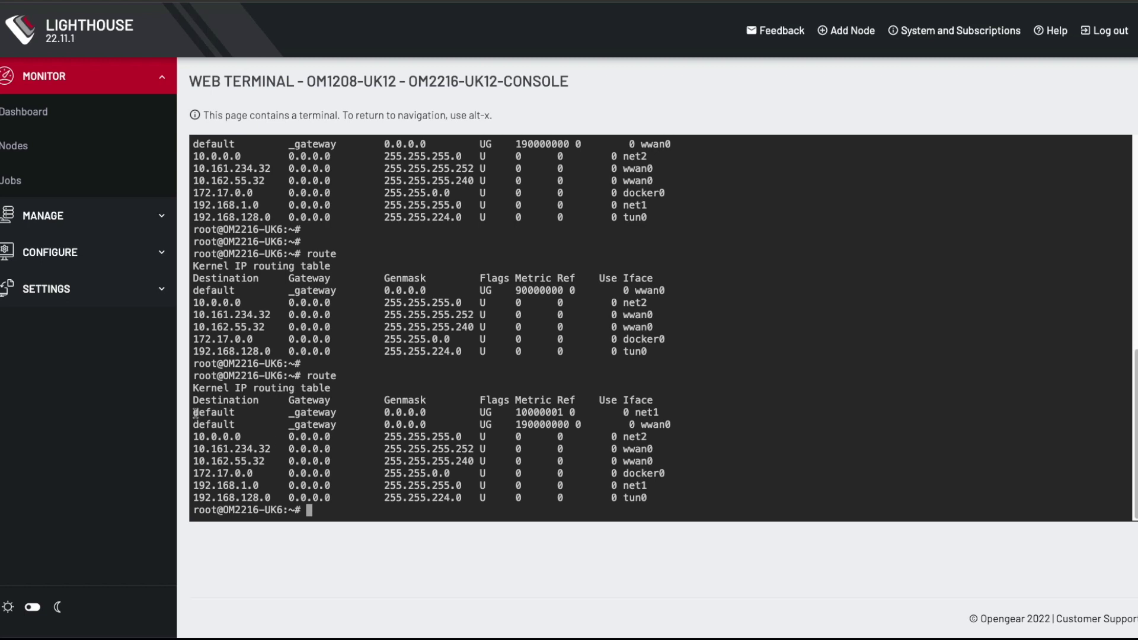
{"action": "left_click_drag", "start_coordinate": [193, 413], "coordinate": [660, 409]}
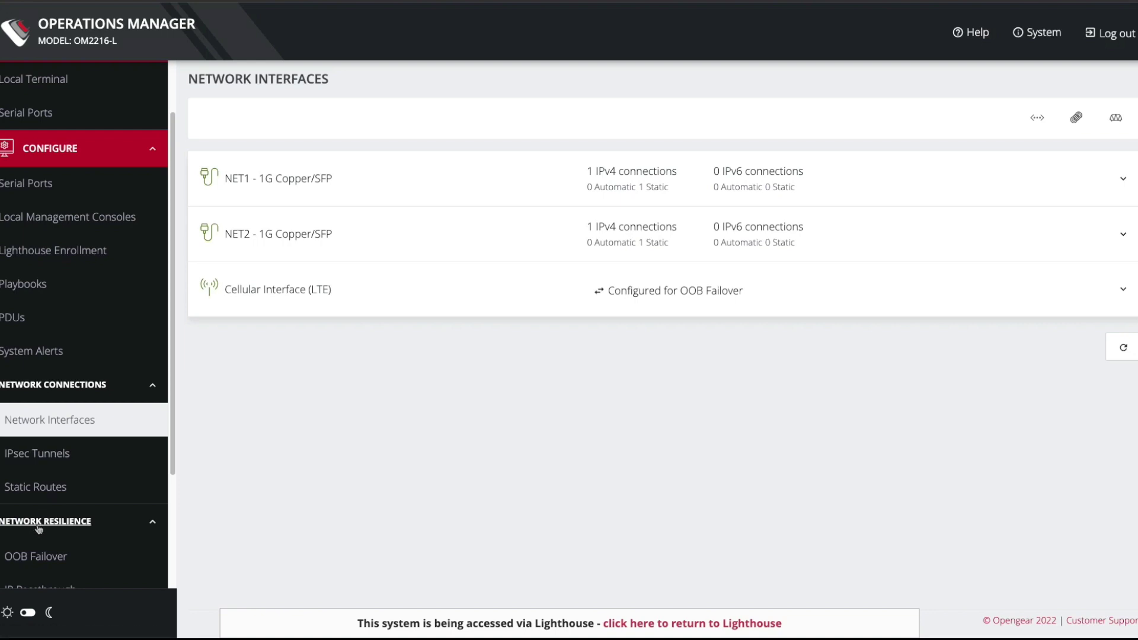
Step: Go to Network Resilience > OOB Failover to view the failover settings
{"action": "left_click", "coordinate": [36, 557]}
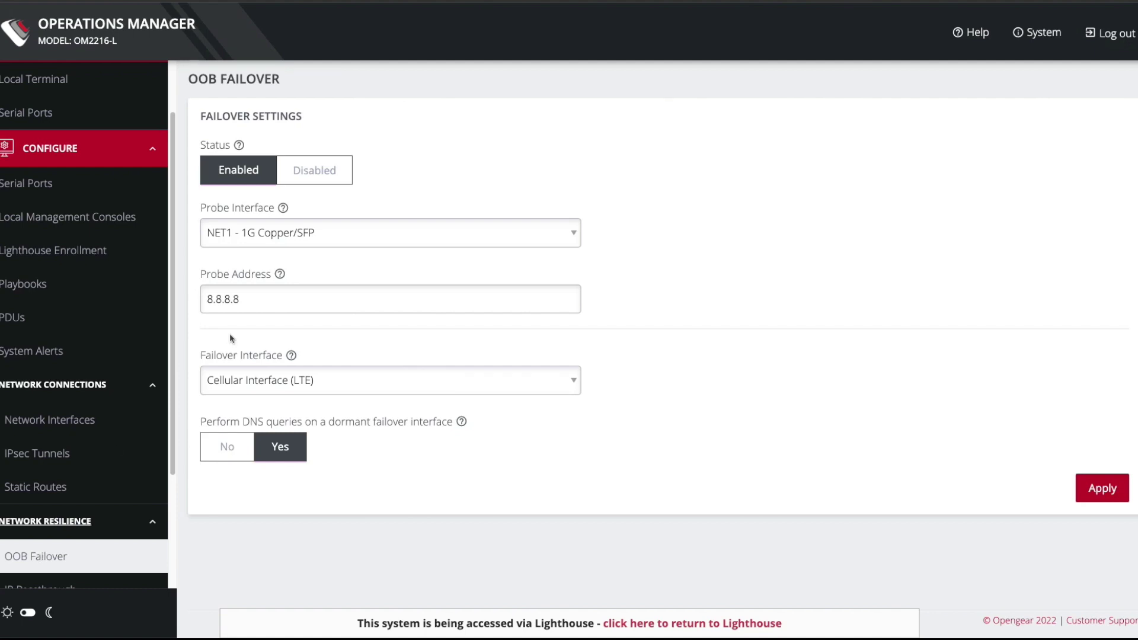